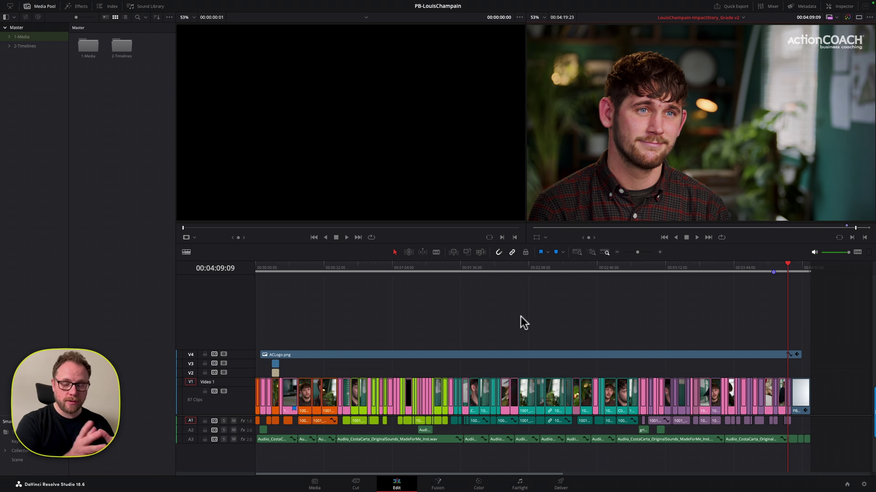
Show the Inspector, open the 2-Timelines bin and select the Grade v2 timeline
{"action": "left_click", "coordinate": [525, 309]}
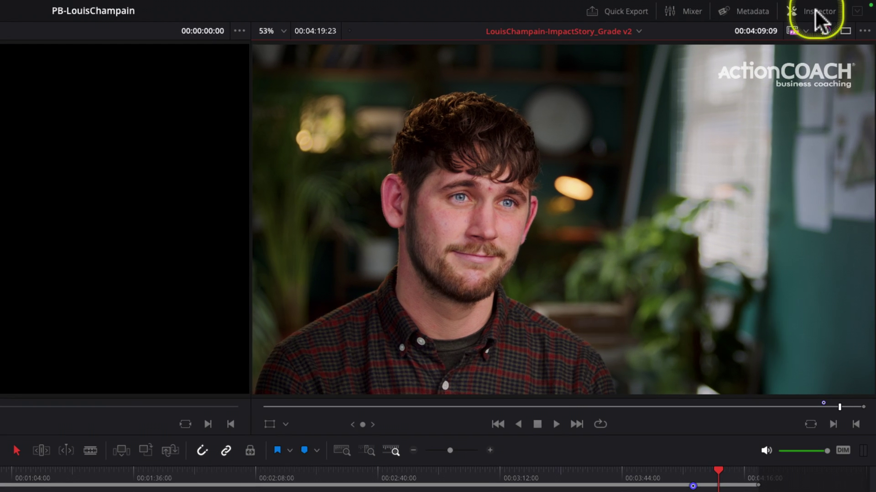
{"action": "left_click", "coordinate": [831, 6]}
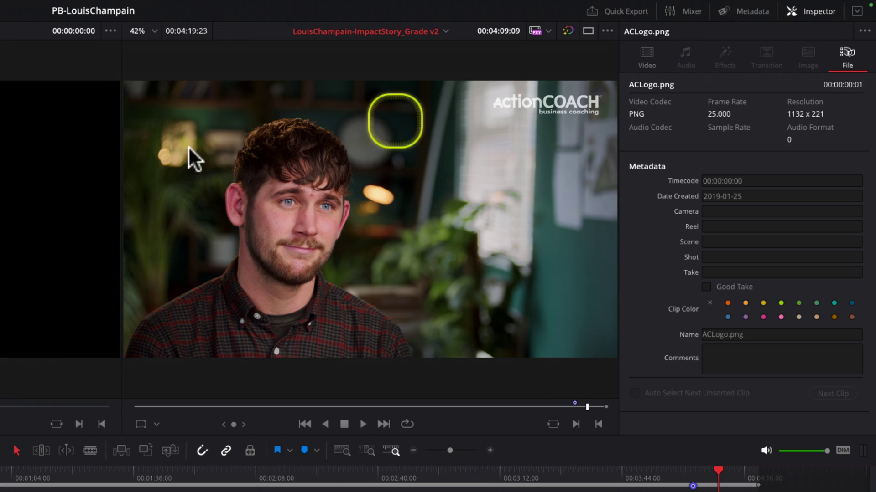
{"action": "left_click", "coordinate": [218, 88]}
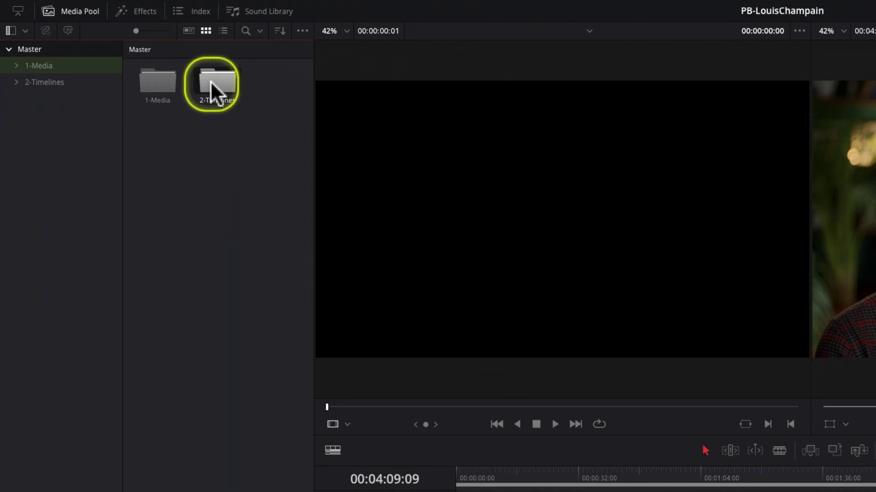
{"action": "double_click", "coordinate": [221, 96]}
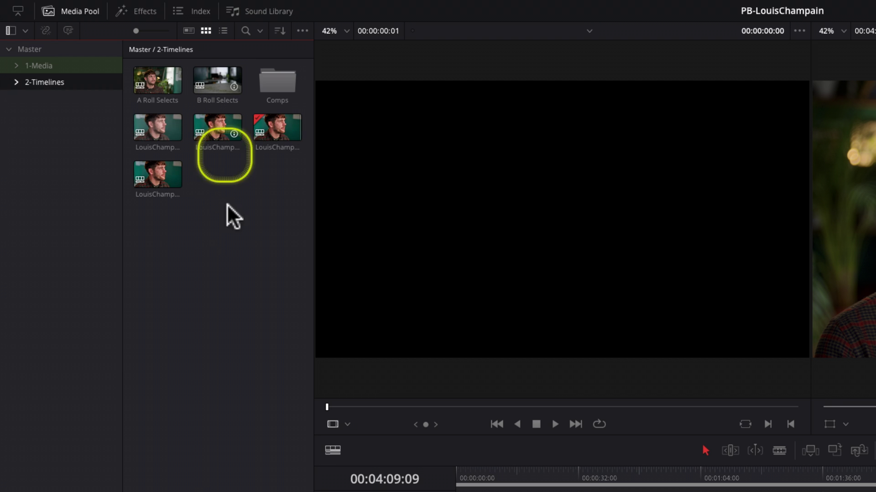
{"action": "left_click", "coordinate": [269, 142]}
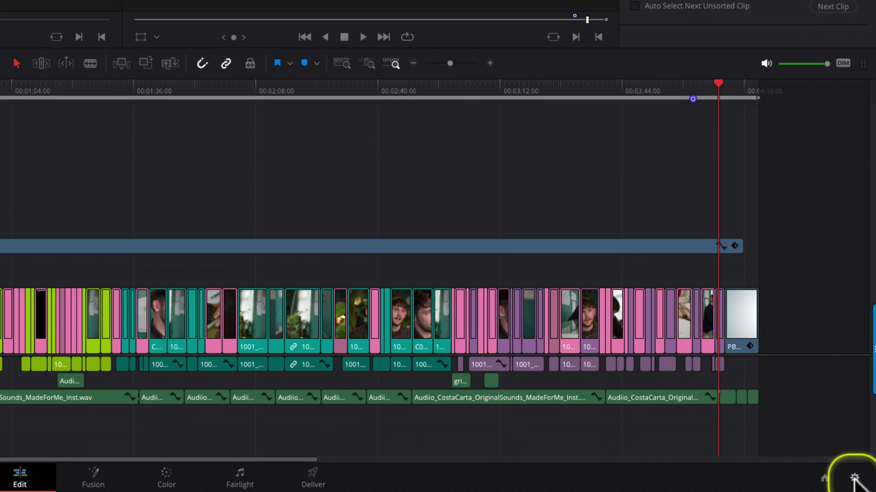
Check Project Settings' 1920 x 1080 HD timeline resolution without changing it
{"action": "left_click", "coordinate": [855, 479]}
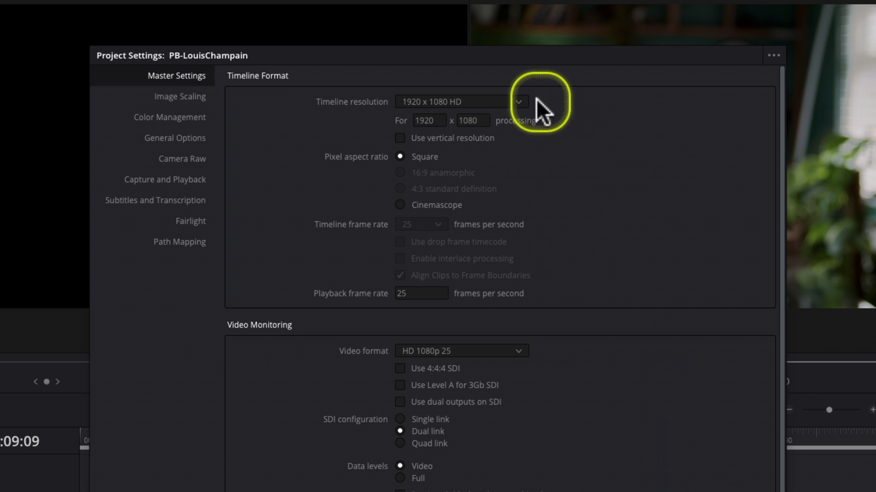
{"action": "left_click", "coordinate": [520, 102]}
{"action": "scroll", "coordinate": [465, 209], "scroll_direction": "down", "scroll_amount": 1}
{"action": "scroll", "coordinate": [466, 209], "scroll_direction": "down", "scroll_amount": 1}
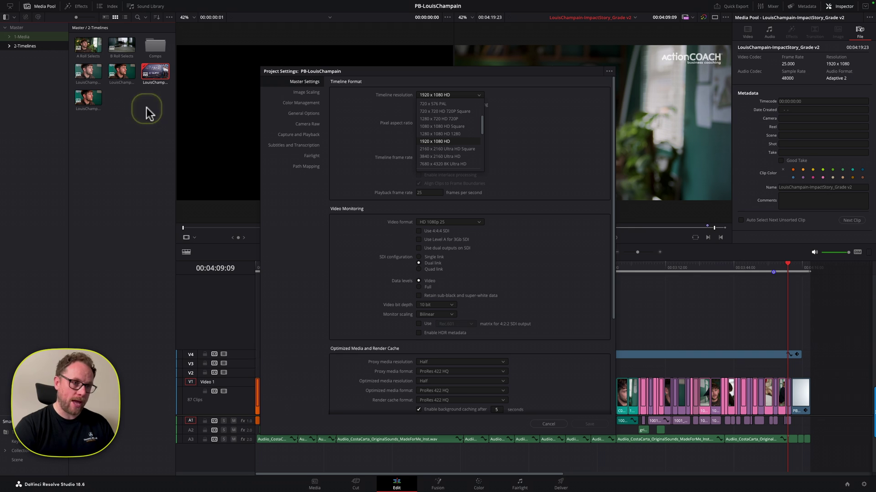
{"action": "left_click", "coordinate": [554, 149]}
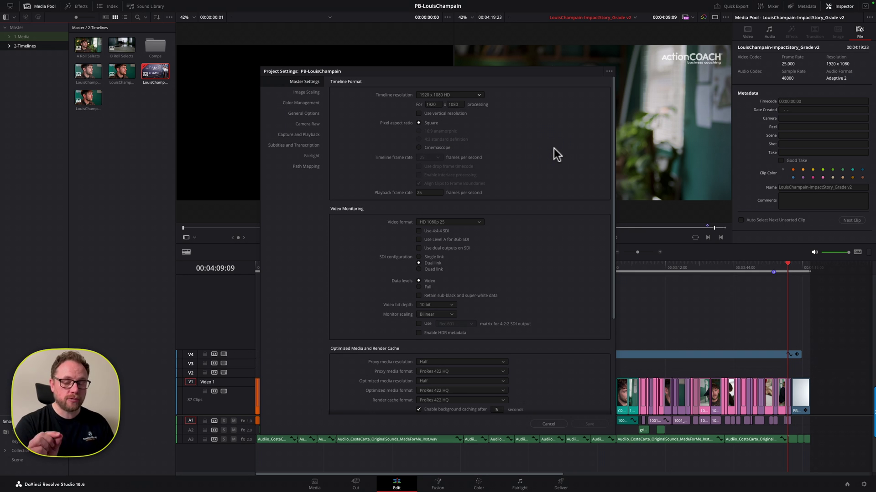
{"action": "left_click", "coordinate": [413, 162]}
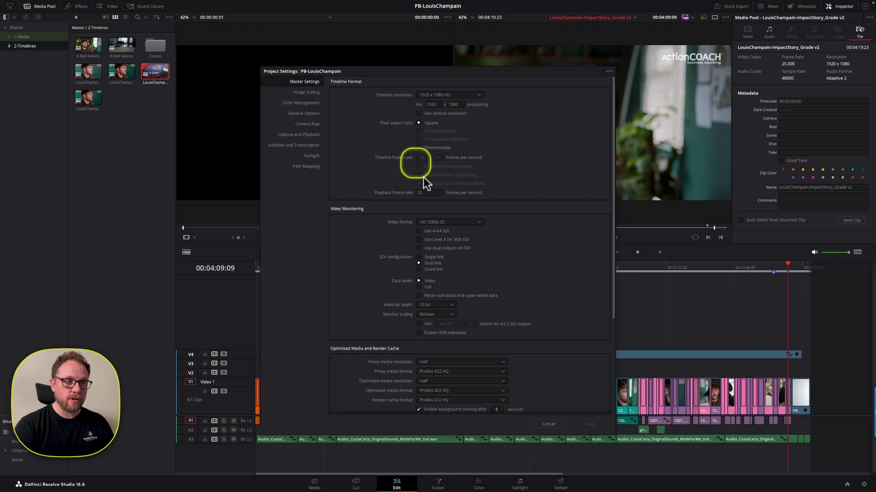
Cancel Project Settings and duplicate the Grade v2 timeline
{"action": "left_click", "coordinate": [547, 425]}
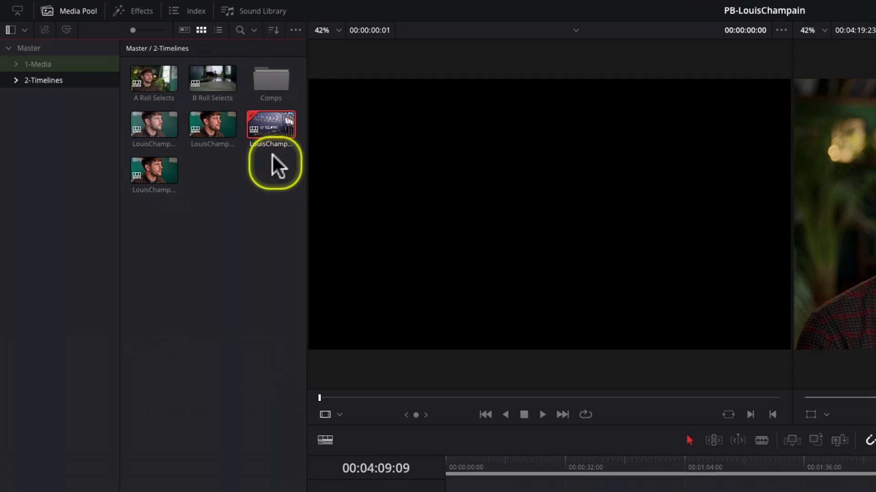
{"action": "right_click", "coordinate": [269, 131]}
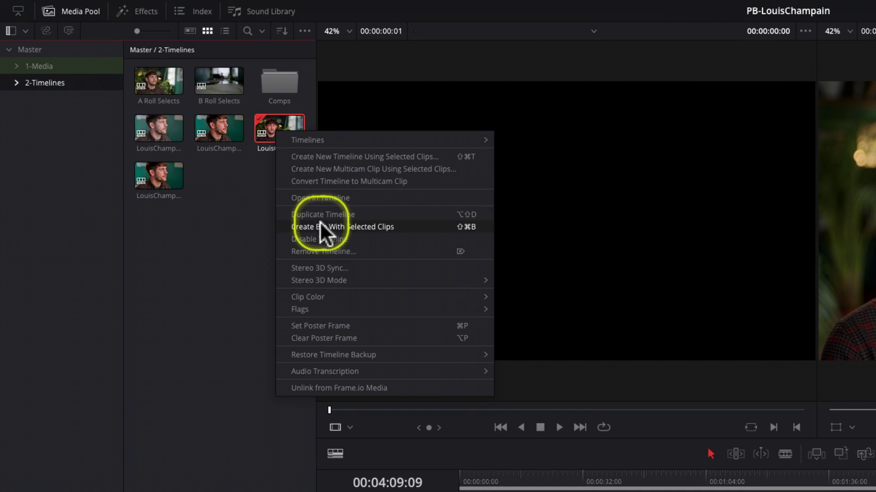
{"action": "left_click", "coordinate": [305, 214]}
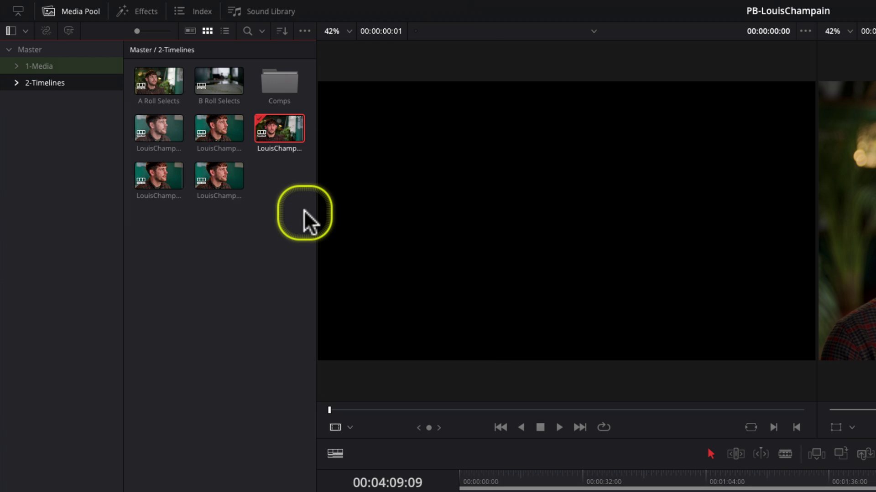
{"action": "left_click", "coordinate": [226, 32]}
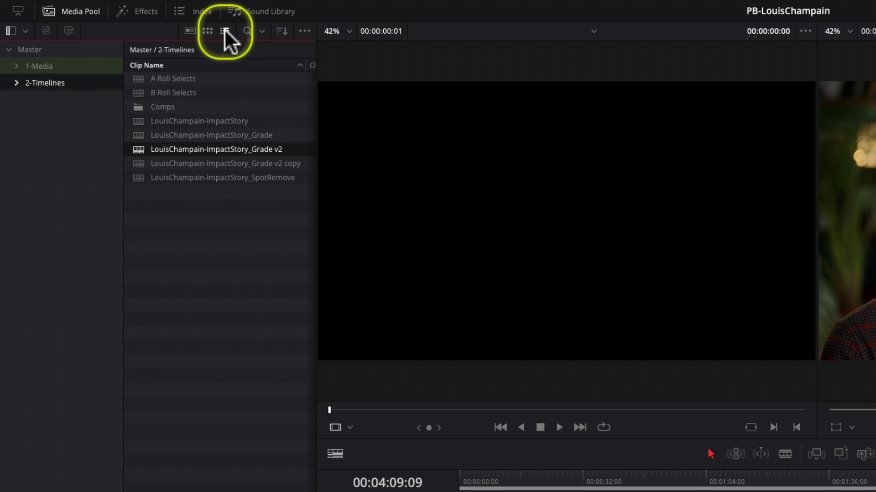
{"action": "left_click", "coordinate": [273, 163], "text": "ctrl"}
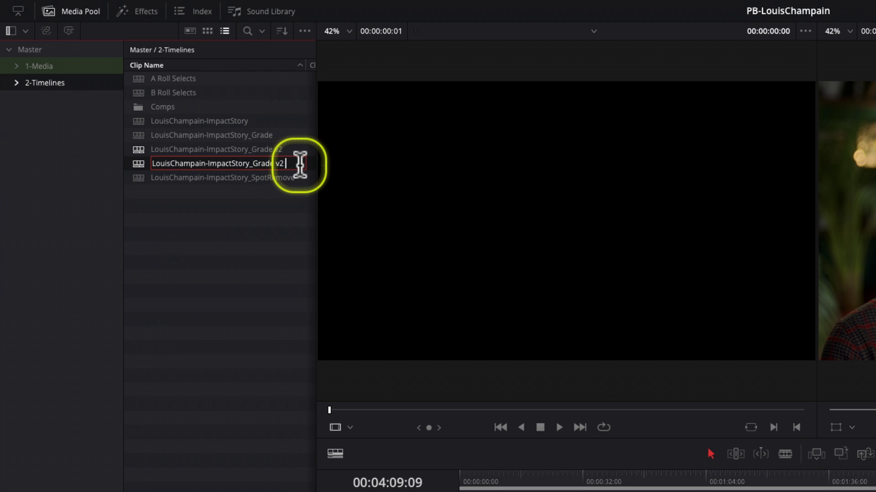
{"action": "type", "text": "UH"}
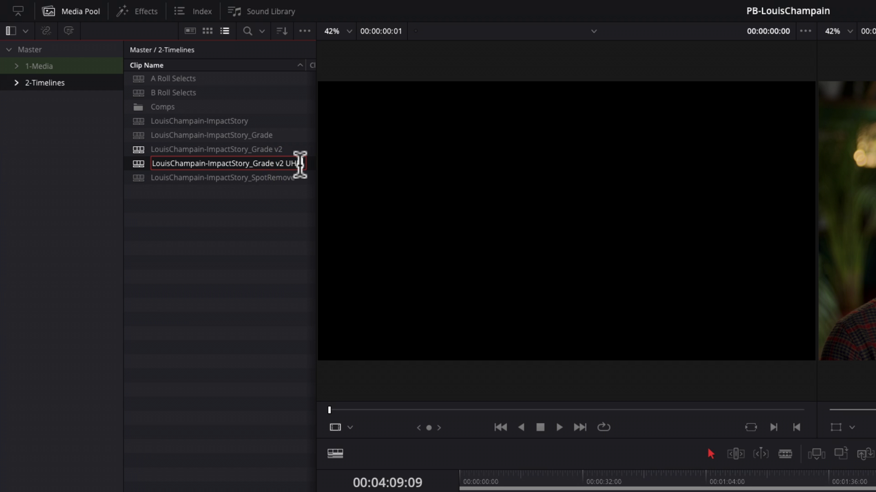
{"action": "key", "text": "Return"}
{"action": "type", "text": "D"}
{"action": "left_click", "coordinate": [250, 165]}
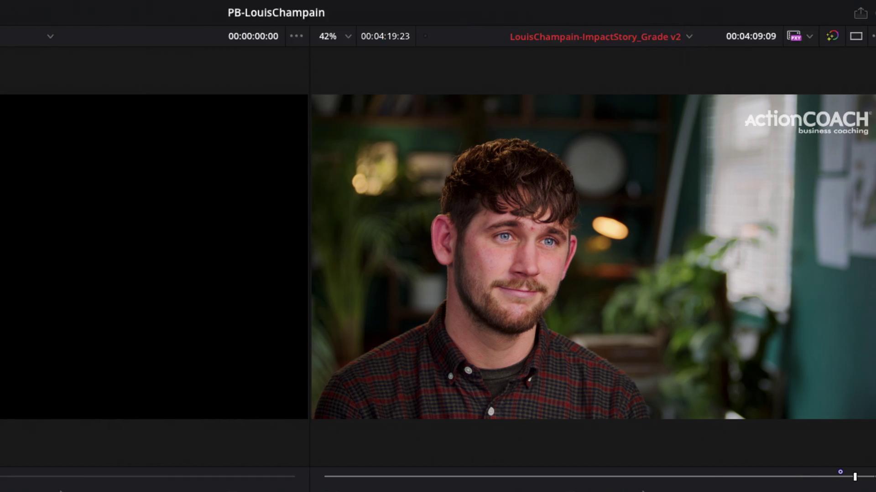
In Grade v2 UHD's timeline settings, disable Use Project Settings and choose 3840 x 2160 Ultra HD
{"action": "left_click", "coordinate": [274, 191]}
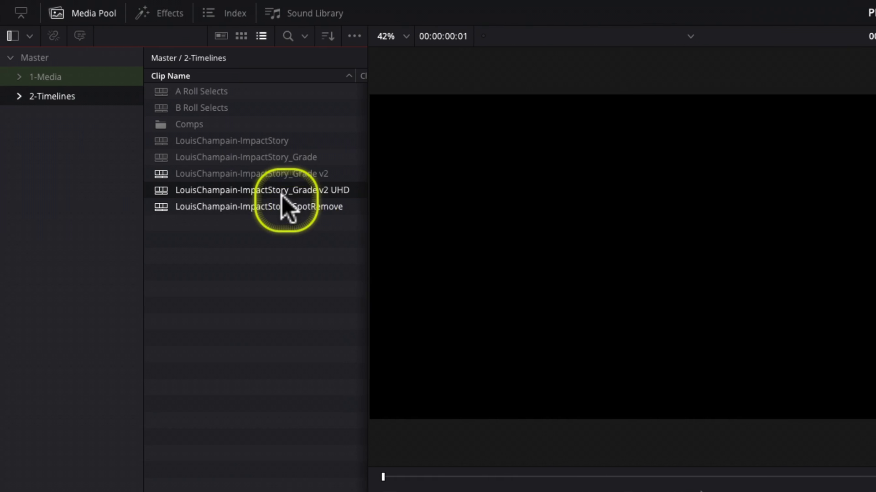
{"action": "right_click", "coordinate": [270, 188]}
{"action": "mouse_move", "coordinate": [308, 200]}
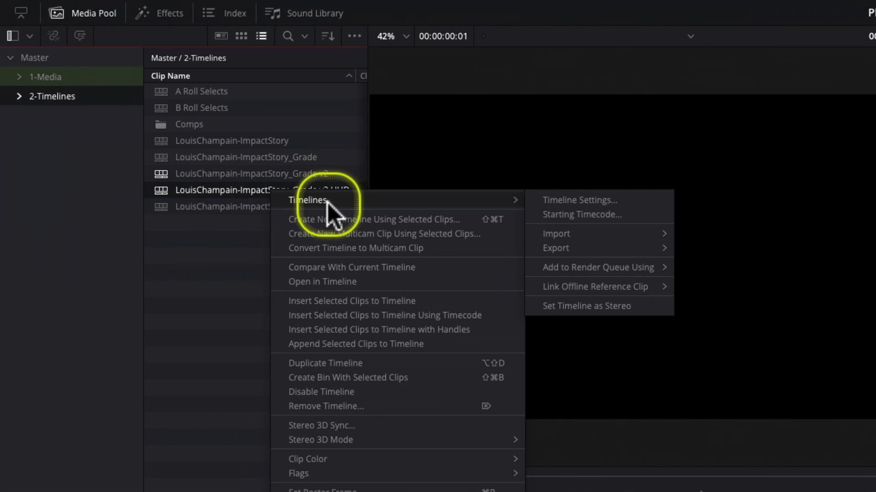
{"action": "left_click", "coordinate": [622, 198]}
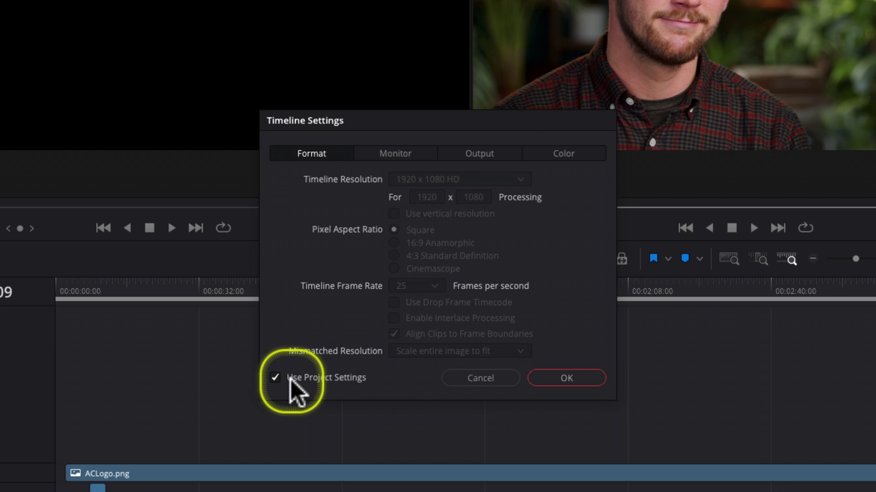
{"action": "left_click", "coordinate": [275, 378]}
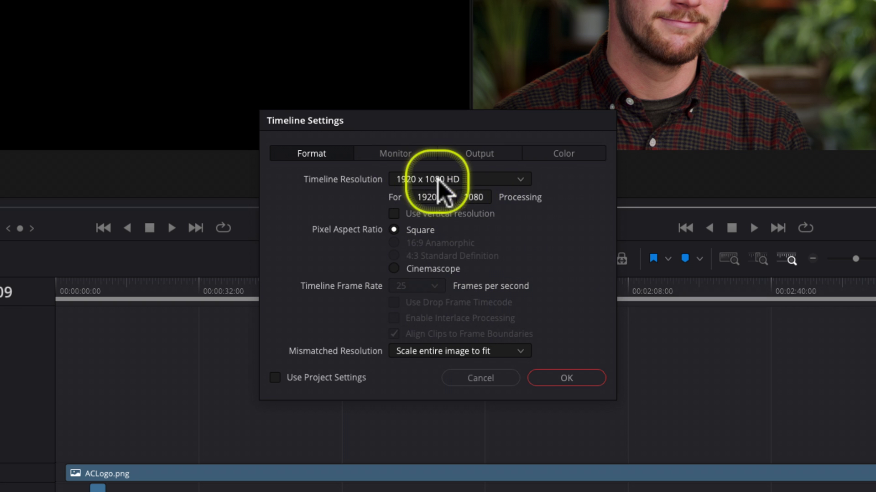
{"action": "left_click", "coordinate": [470, 179]}
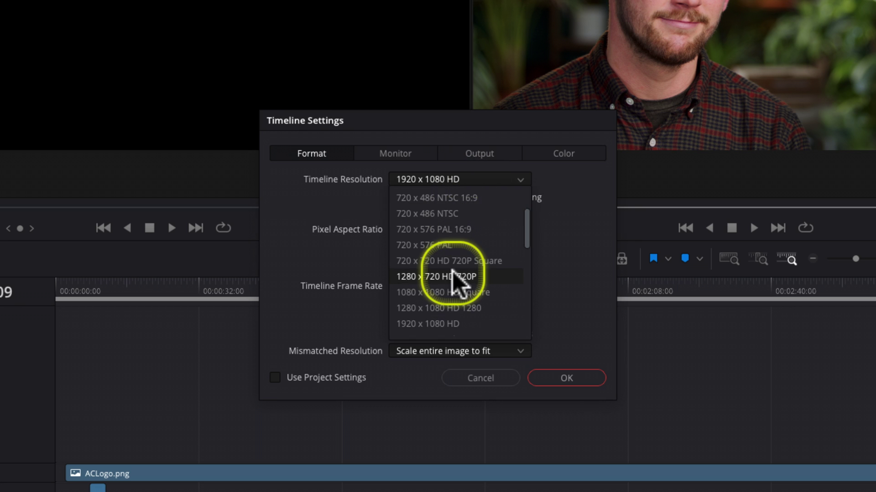
{"action": "scroll", "coordinate": [452, 272], "scroll_direction": "down", "scroll_amount": 1}
{"action": "scroll", "coordinate": [452, 272], "scroll_direction": "down", "scroll_amount": 2}
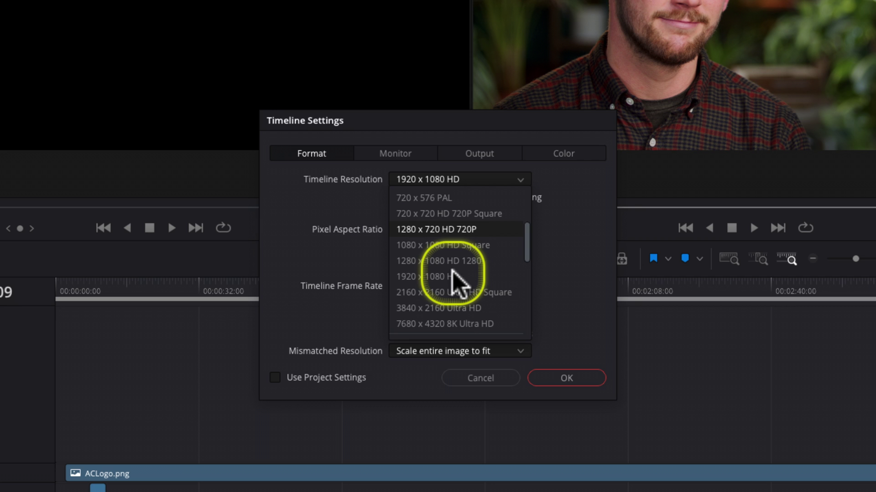
{"action": "left_click", "coordinate": [438, 309]}
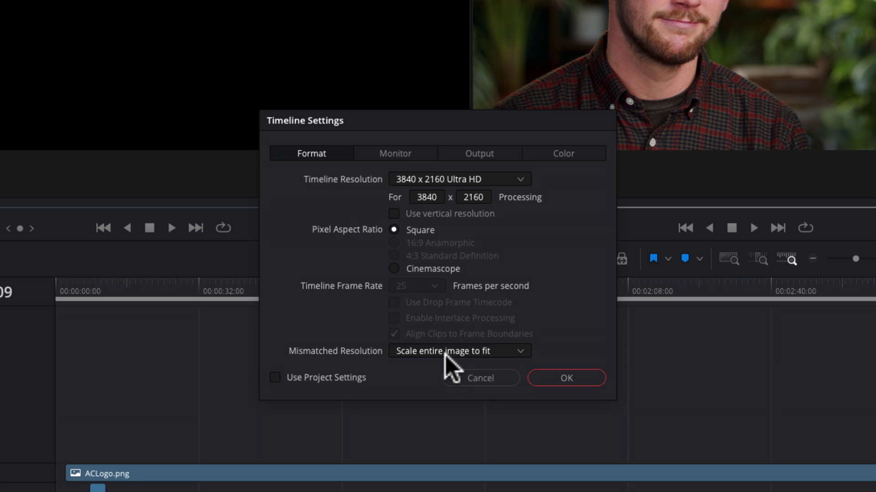
{"action": "left_click", "coordinate": [407, 154]}
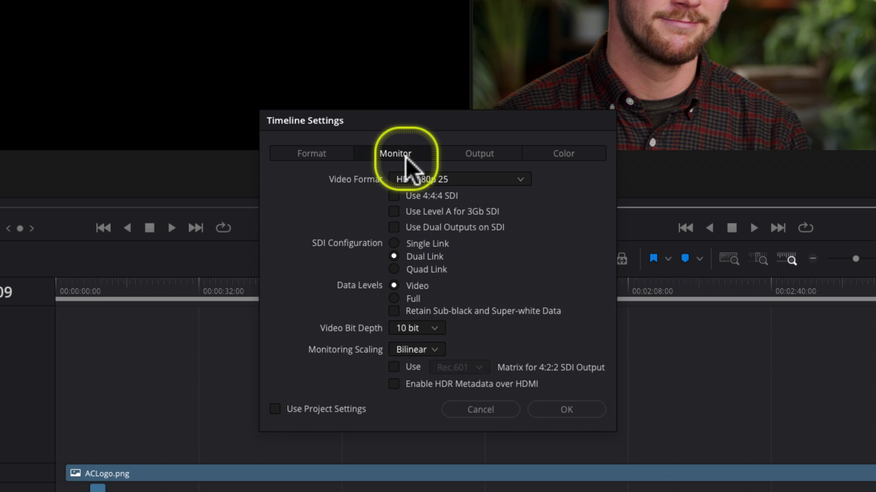
Set the timeline's monitoring video format to UHD 2160p 25
{"action": "left_click", "coordinate": [487, 180]}
{"action": "scroll", "coordinate": [473, 258], "scroll_direction": "down", "scroll_amount": 1}
{"action": "scroll", "coordinate": [471, 260], "scroll_direction": "down", "scroll_amount": 3}
{"action": "scroll", "coordinate": [471, 261], "scroll_direction": "down", "scroll_amount": 4}
{"action": "scroll", "coordinate": [471, 260], "scroll_direction": "down", "scroll_amount": 2}
{"action": "scroll", "coordinate": [471, 260], "scroll_direction": "down", "scroll_amount": 3}
{"action": "scroll", "coordinate": [471, 260], "scroll_direction": "down", "scroll_amount": 3}
{"action": "scroll", "coordinate": [471, 260], "scroll_direction": "down", "scroll_amount": 4}
{"action": "scroll", "coordinate": [471, 260], "scroll_direction": "down", "scroll_amount": 4}
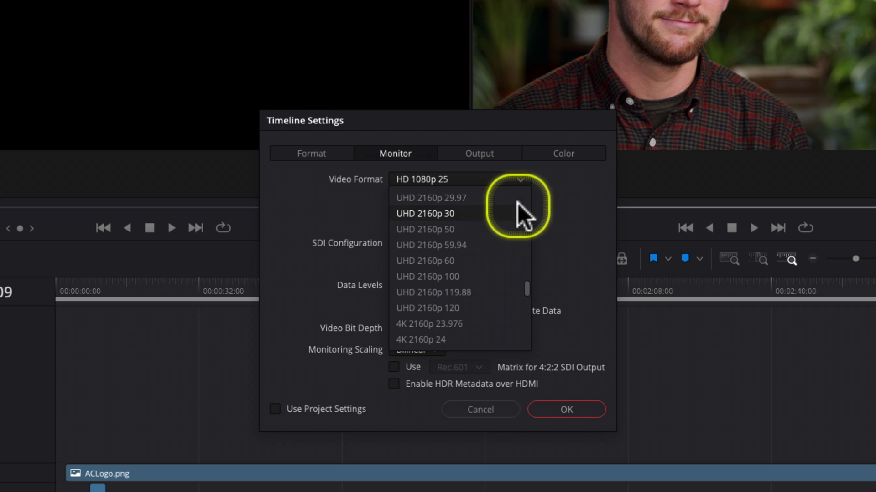
{"action": "scroll", "coordinate": [483, 207], "scroll_direction": "up", "scroll_amount": 1}
{"action": "left_click", "coordinate": [439, 200]}
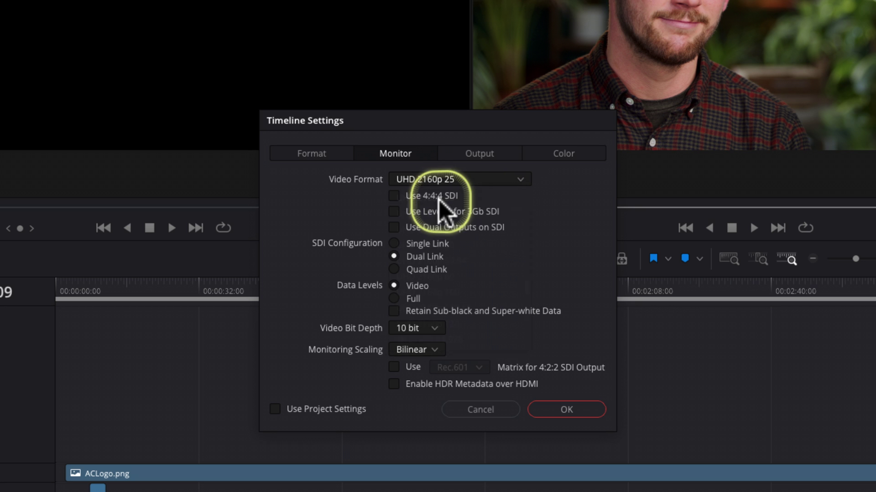
{"action": "left_click", "coordinate": [487, 157]}
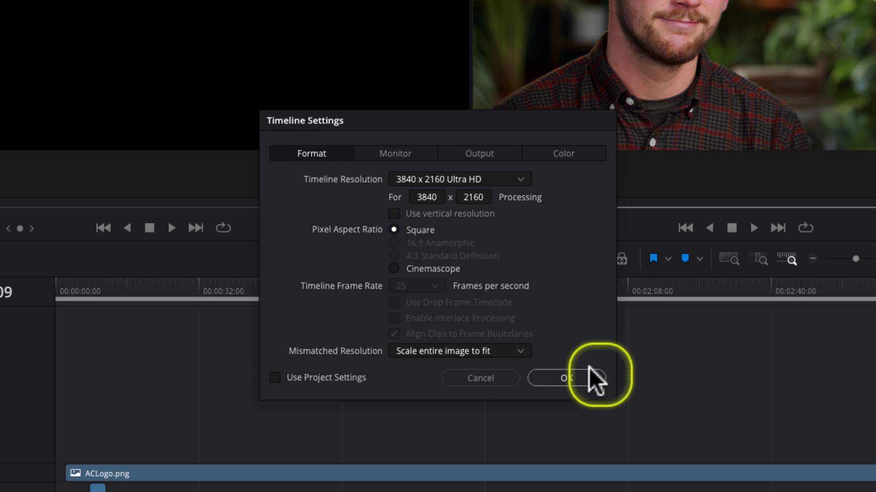
Apply the settings, load Grade v2 UHD, and compare against Grade v2's 1920 x 1080
{"action": "left_click", "coordinate": [569, 377]}
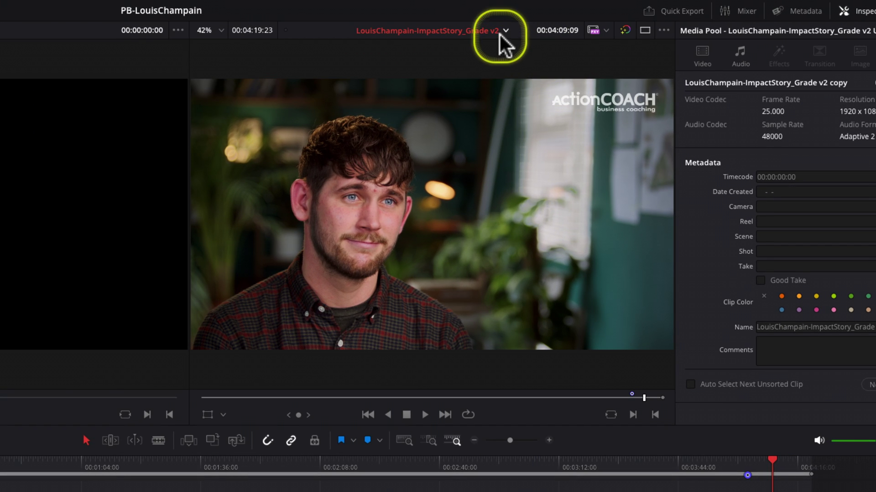
{"action": "left_click", "coordinate": [630, 16]}
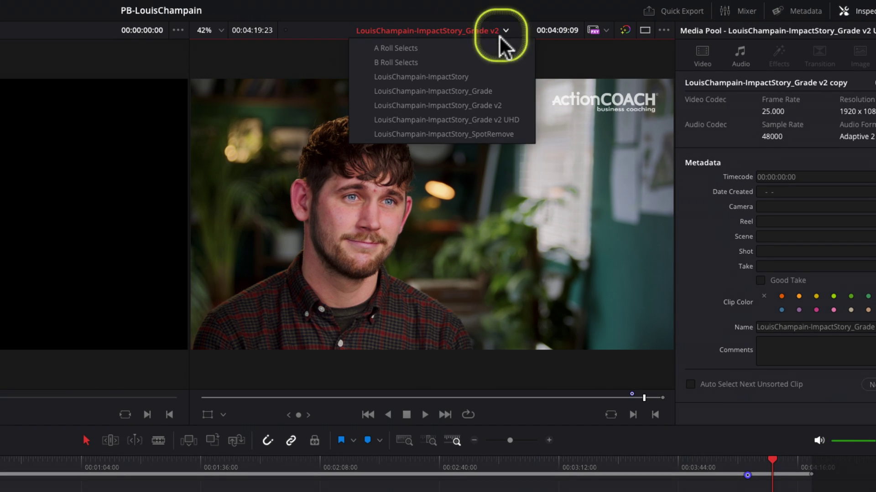
{"action": "left_click", "coordinate": [488, 120]}
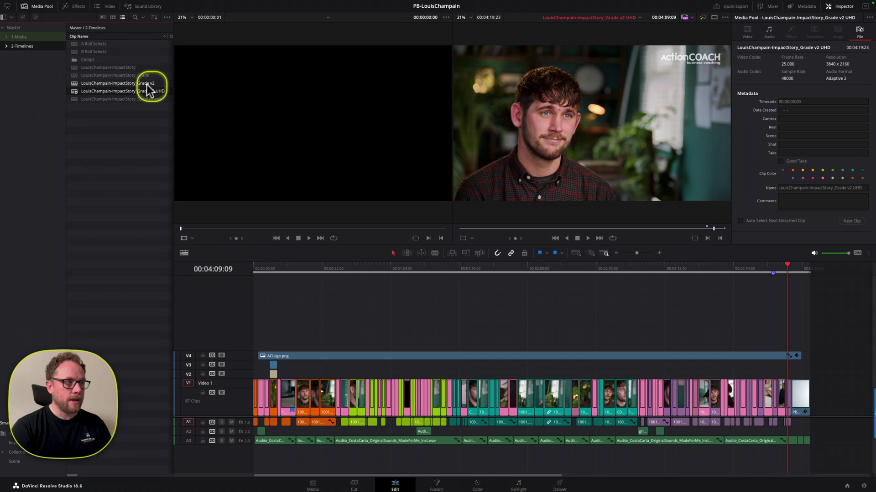
{"action": "left_click", "coordinate": [143, 83]}
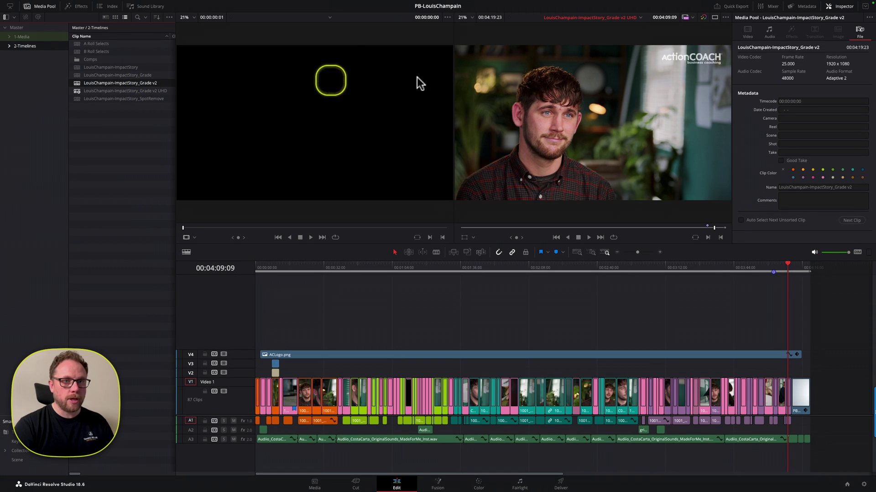
Reselect Grade v2 UHD in the Media Pool, confirming 3840 x 2160 at 25 fps
{"action": "left_click", "coordinate": [163, 91]}
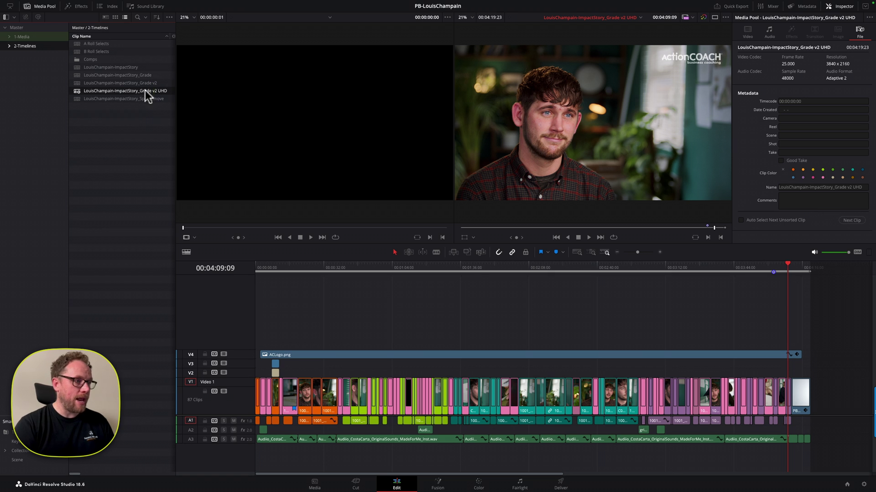
{"action": "left_click", "coordinate": [97, 94]}
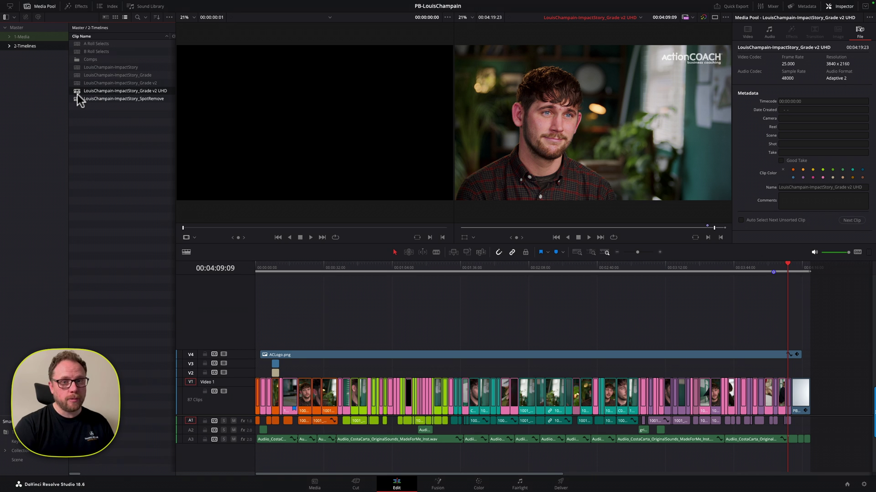
{"action": "left_click", "coordinate": [77, 94]}
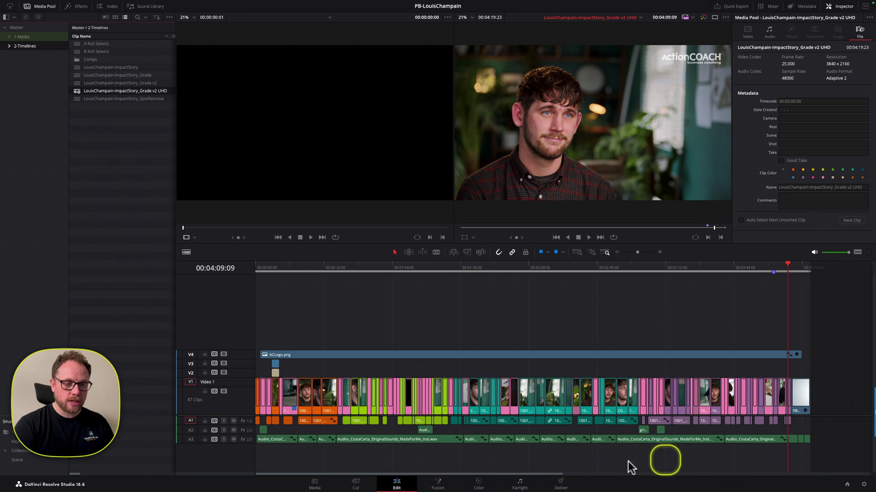
{"action": "left_click", "coordinate": [561, 484]}
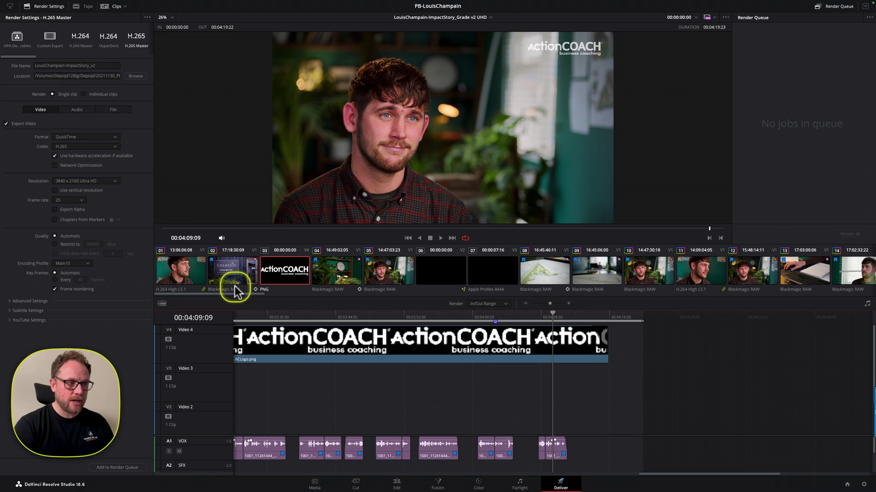